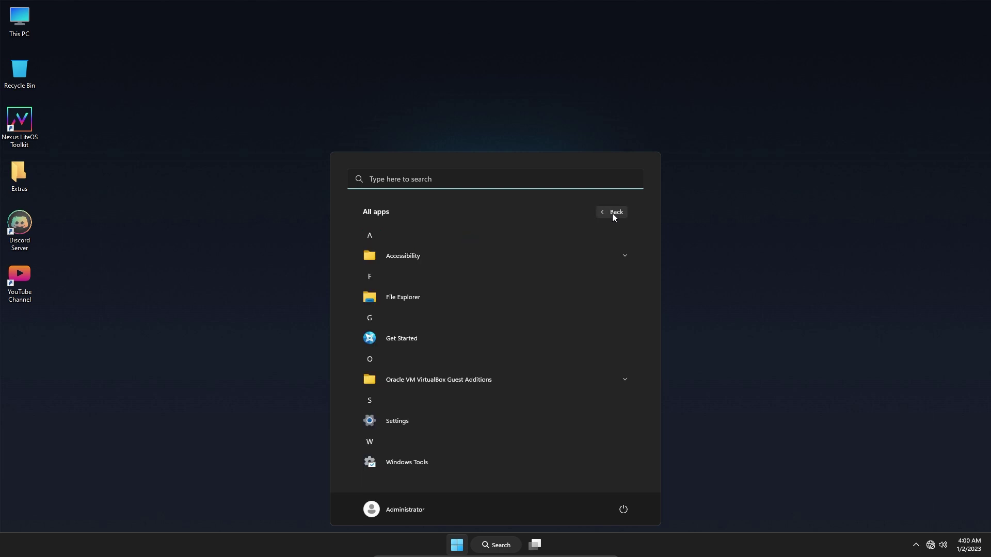
- Open the Nexus LiteOS Toolkit from the desktop, reposition its window and go to the Cleanup page
{"action": "left_click", "coordinate": [534, 545]}
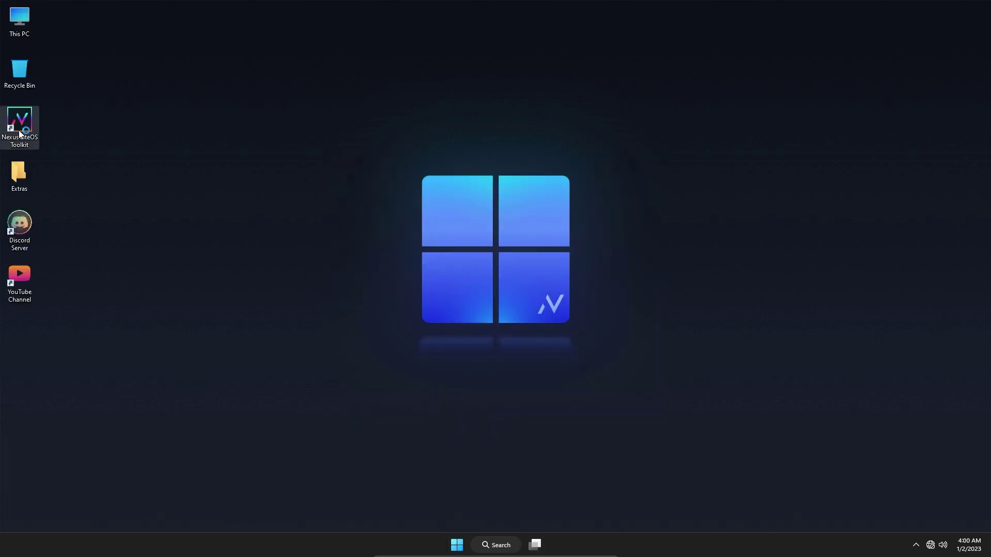
{"action": "left_click_drag", "start_coordinate": [513, 109], "coordinate": [580, 107]}
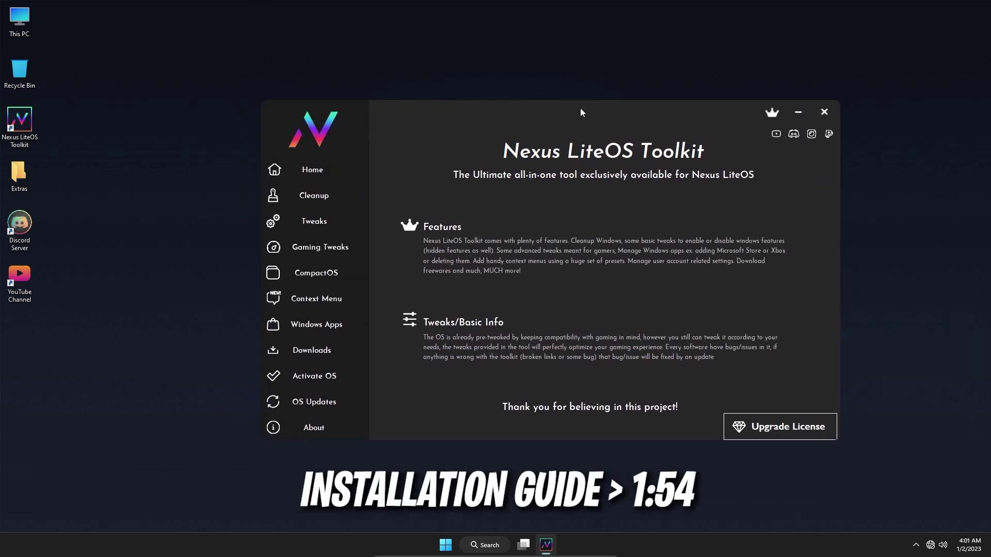
{"action": "left_click", "coordinate": [320, 222]}
{"action": "left_click", "coordinate": [312, 192]}
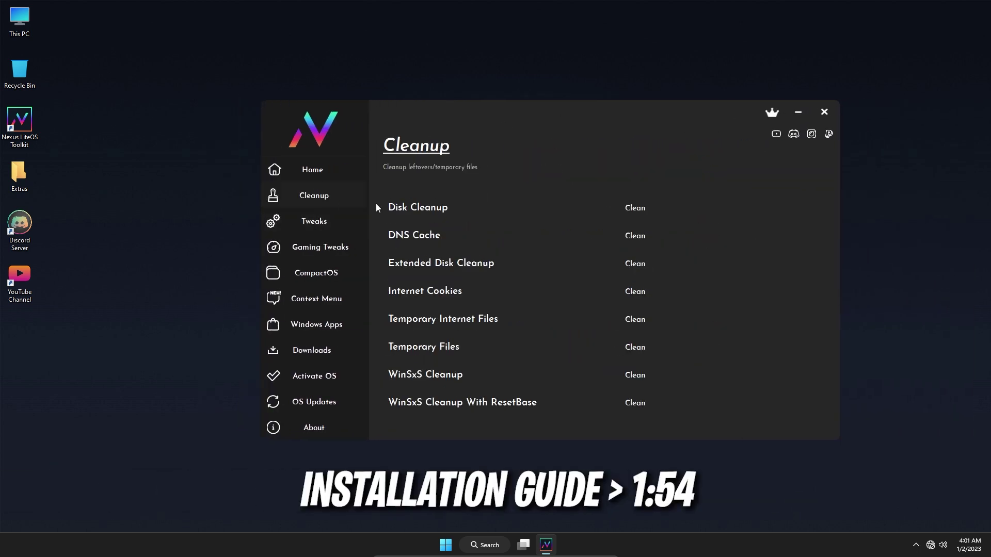
- Run the Disk Cleanup, Internet Cookies and Temporary Internet Files cleanups, dismissing each confirmation
{"action": "left_click", "coordinate": [639, 211]}
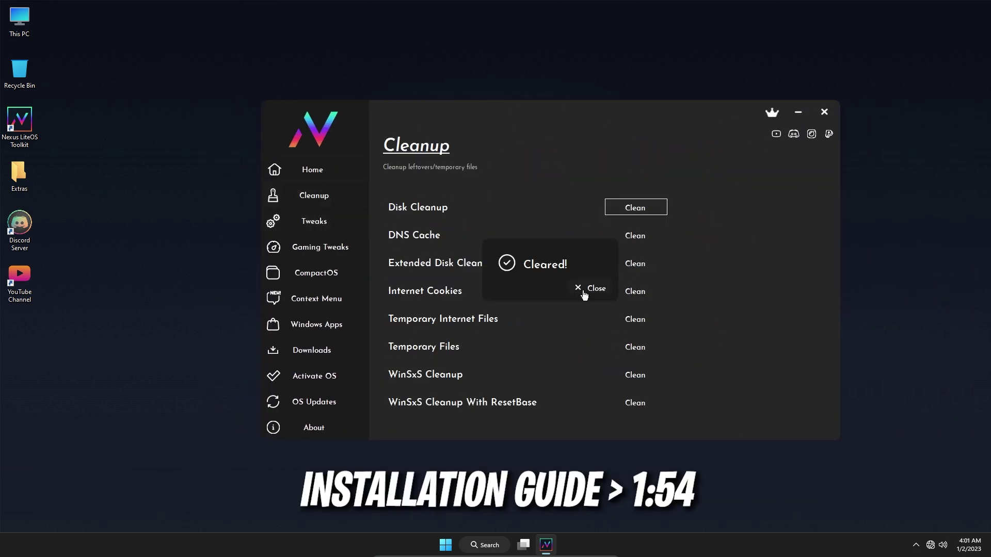
{"action": "left_click", "coordinate": [584, 292]}
{"action": "left_click", "coordinate": [639, 291]}
{"action": "left_click", "coordinate": [586, 288]}
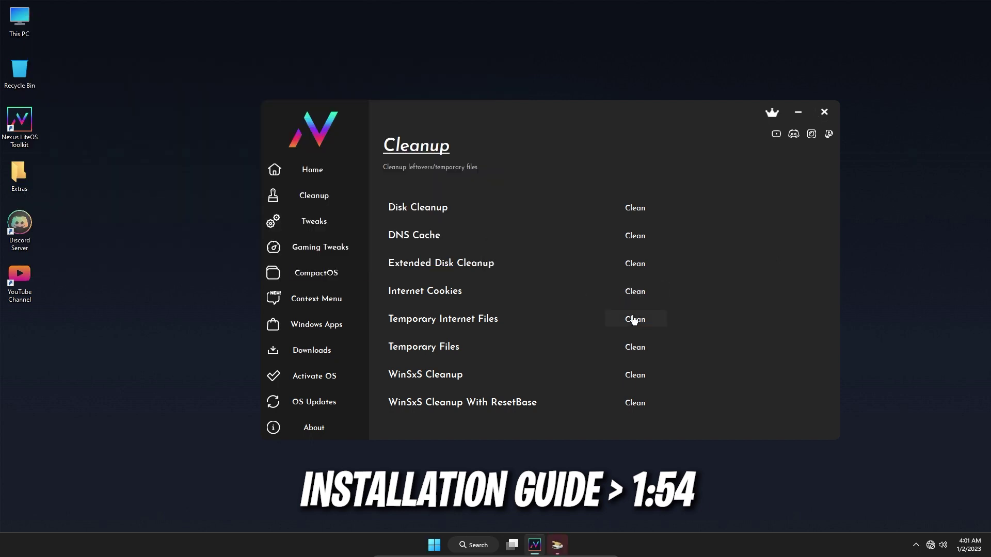
{"action": "left_click", "coordinate": [634, 320]}
{"action": "left_click", "coordinate": [584, 290]}
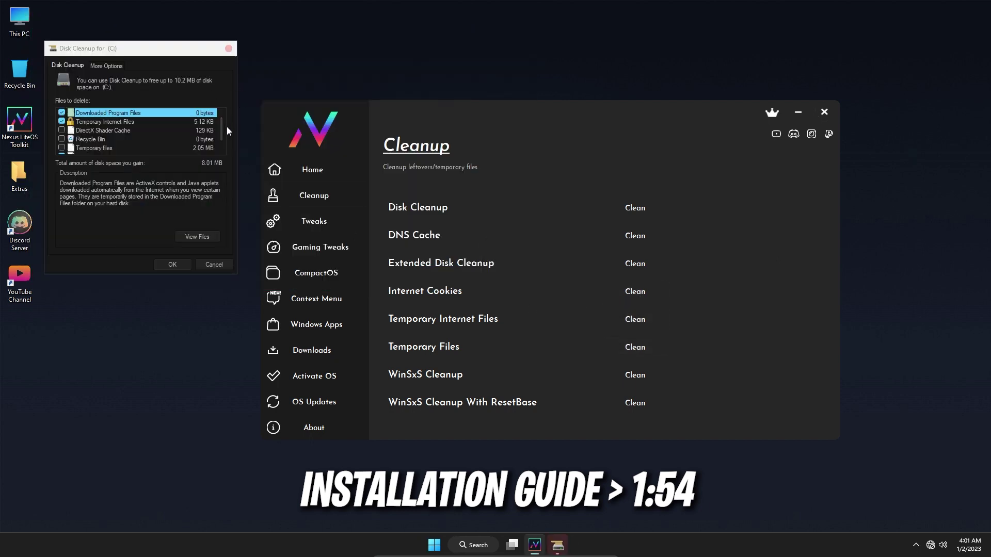
- Include DirectX Shader Cache, Recycle Bin and Temporary files in the C: disk cleanup and permanently delete the selected files
{"action": "left_click", "coordinate": [61, 130]}
{"action": "left_click", "coordinate": [62, 138]}
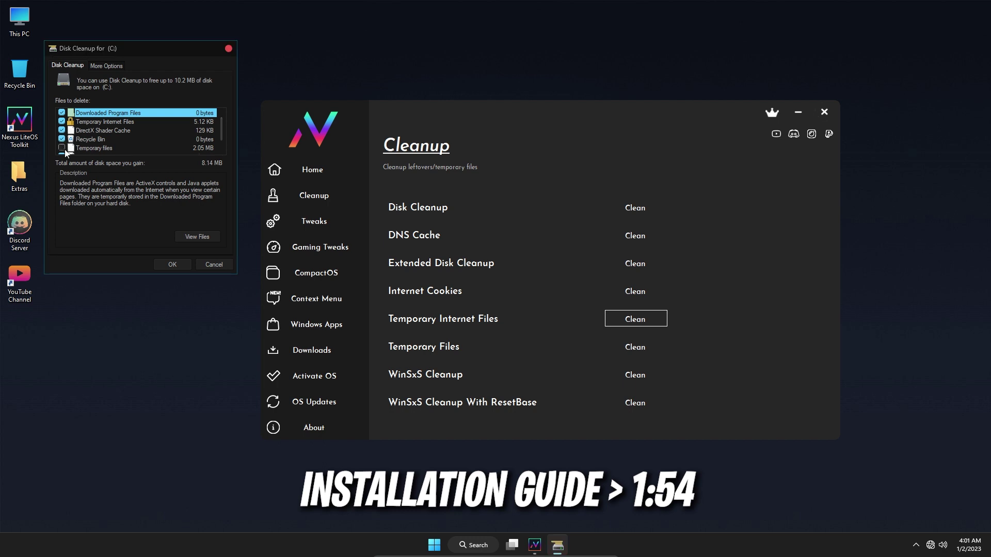
{"action": "left_click", "coordinate": [62, 147]}
{"action": "scroll", "coordinate": [221, 134], "scroll_direction": "down", "scroll_amount": 1}
{"action": "left_click", "coordinate": [173, 264]}
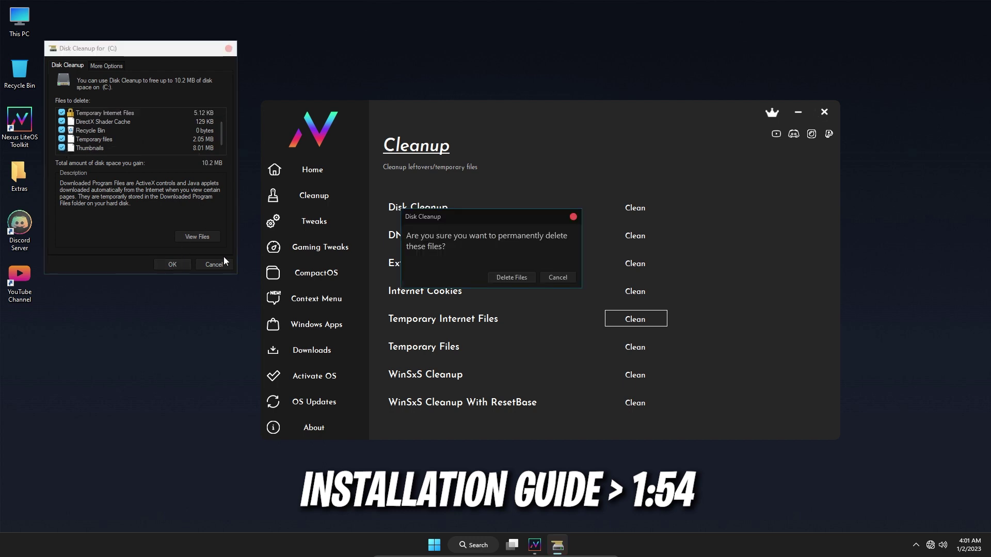
{"action": "left_click", "coordinate": [512, 277]}
{"action": "left_click_drag", "start_coordinate": [495, 235], "coordinate": [131, 342]}
{"action": "left_click", "coordinate": [837, 206]}
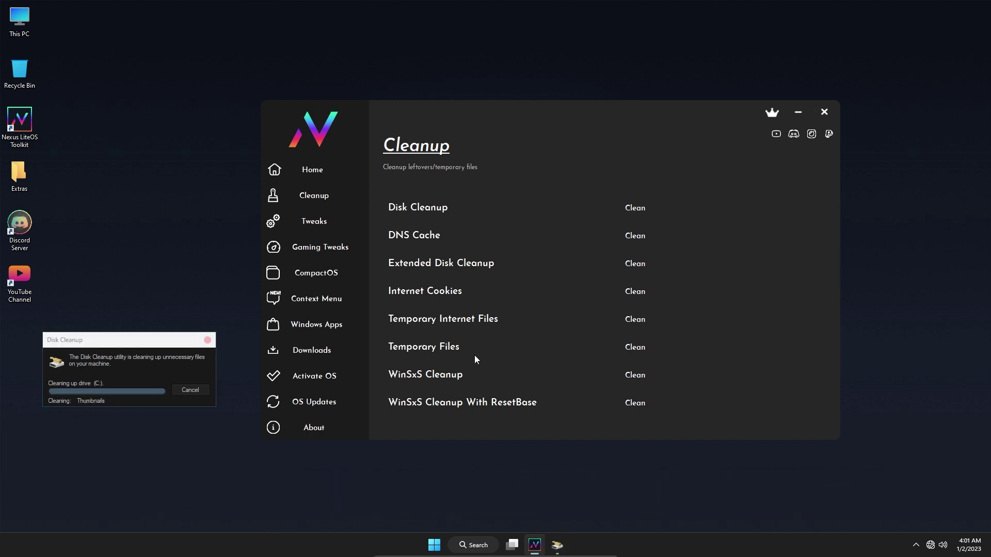
- Clean Temporary Files, run WinSxS Cleanup and get its command window out of the way
{"action": "left_click", "coordinate": [635, 347]}
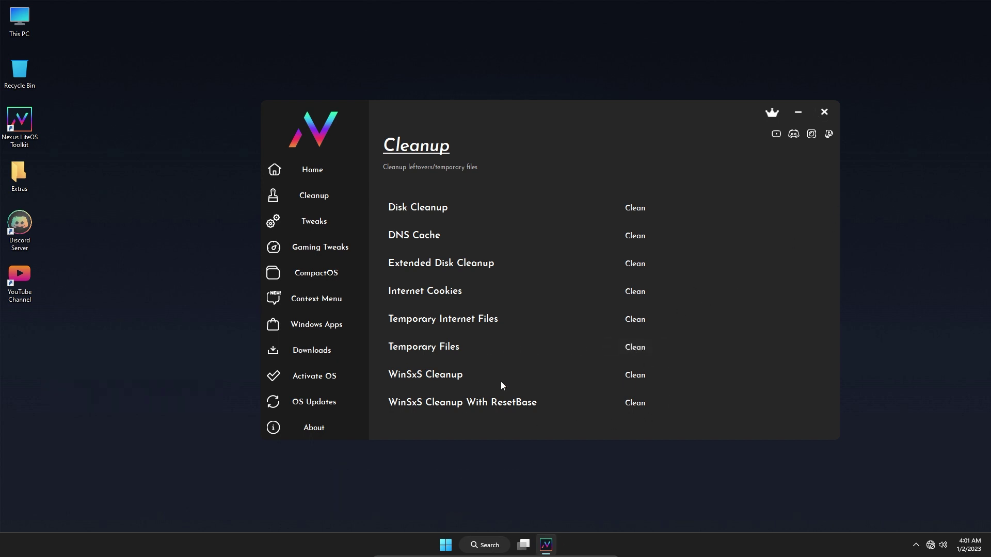
{"action": "left_click", "coordinate": [634, 375]}
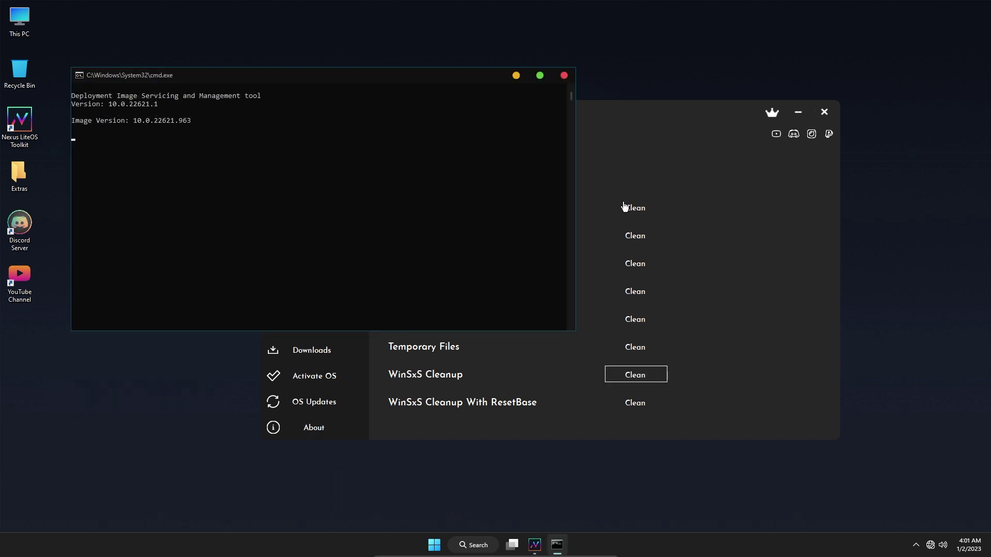
{"action": "left_click", "coordinate": [516, 76]}
- Apply the recommended gaming tweaks for CPU Optimizations, Latency Tweaks and Network Optimizations
{"action": "left_click", "coordinate": [311, 222]}
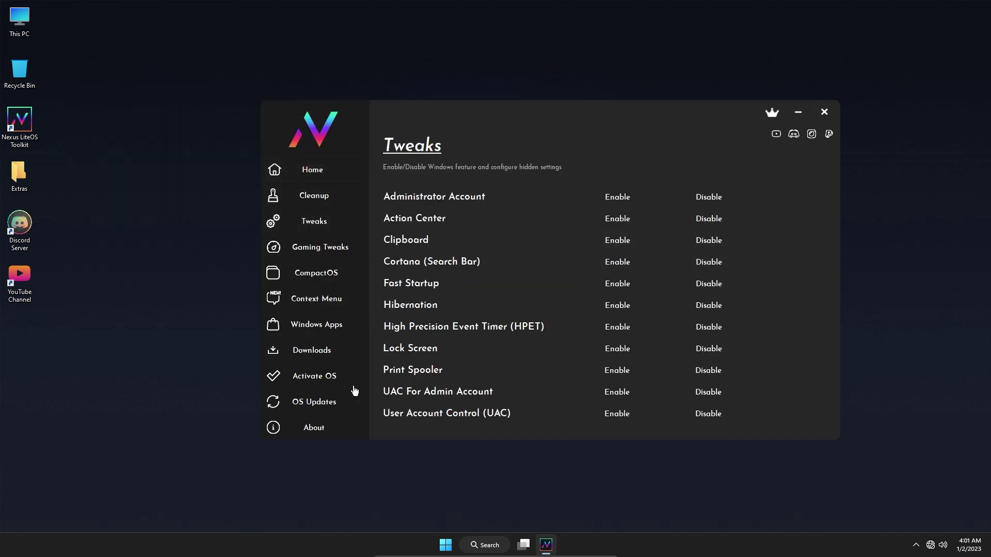
{"action": "left_click", "coordinate": [314, 248]}
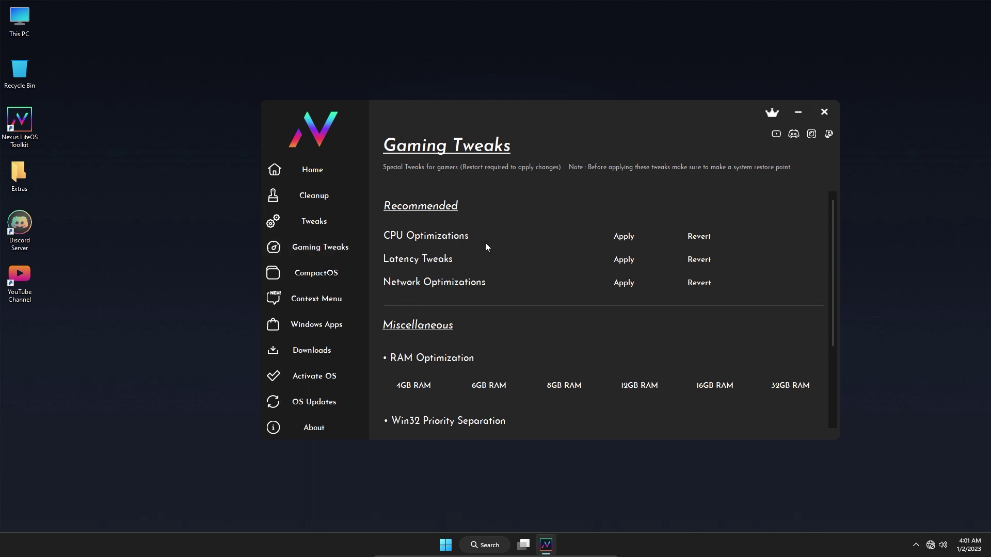
{"action": "left_click", "coordinate": [636, 236]}
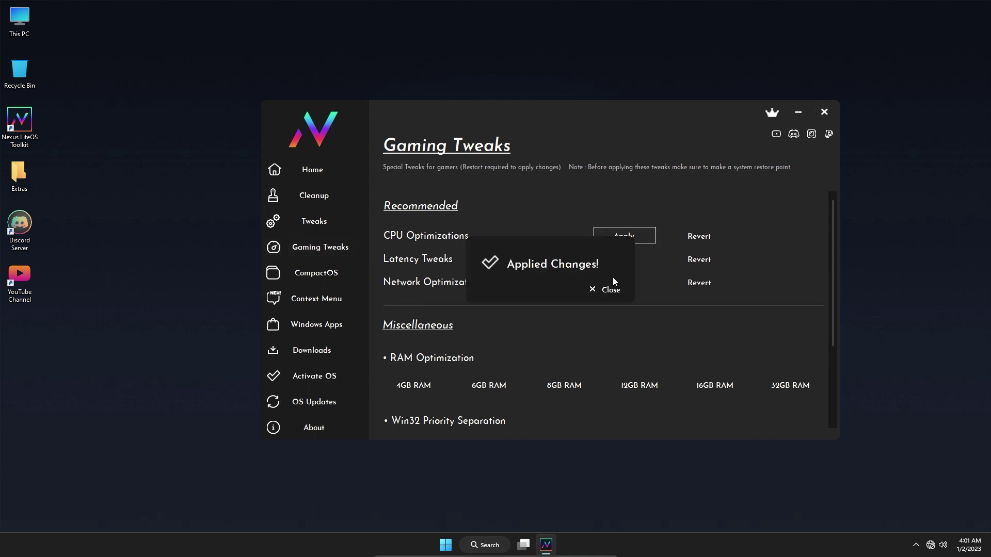
{"action": "left_click", "coordinate": [612, 287]}
{"action": "left_click", "coordinate": [618, 261]}
{"action": "left_click", "coordinate": [606, 291]}
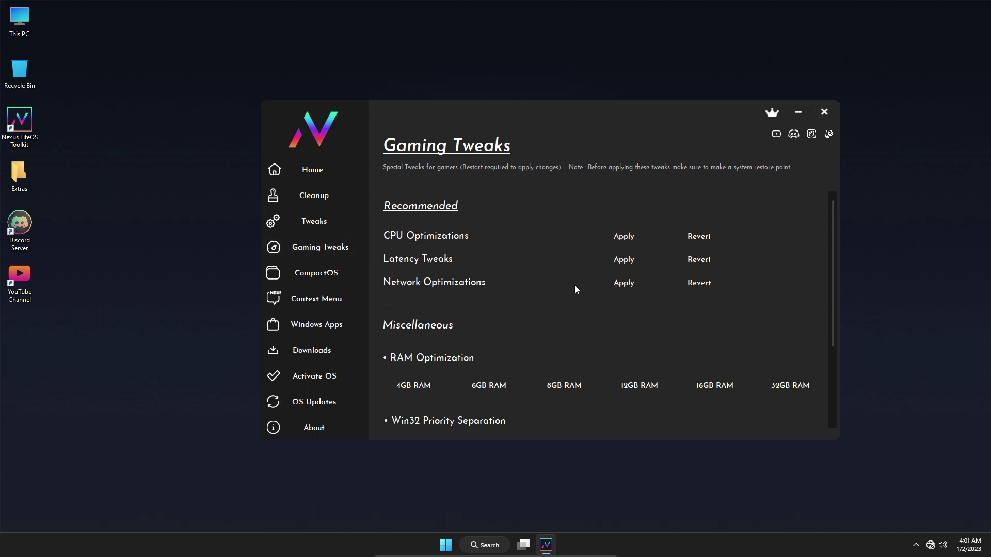
{"action": "left_click", "coordinate": [623, 283]}
{"action": "left_click", "coordinate": [609, 290]}
- Review the miscellaneous gaming tweaks, CompactOS, Context Menu, Windows Apps, Downloads, Activate OS and About sections, then close the toolkit
{"action": "left_click_drag", "start_coordinate": [827, 281], "coordinate": [826, 357]}
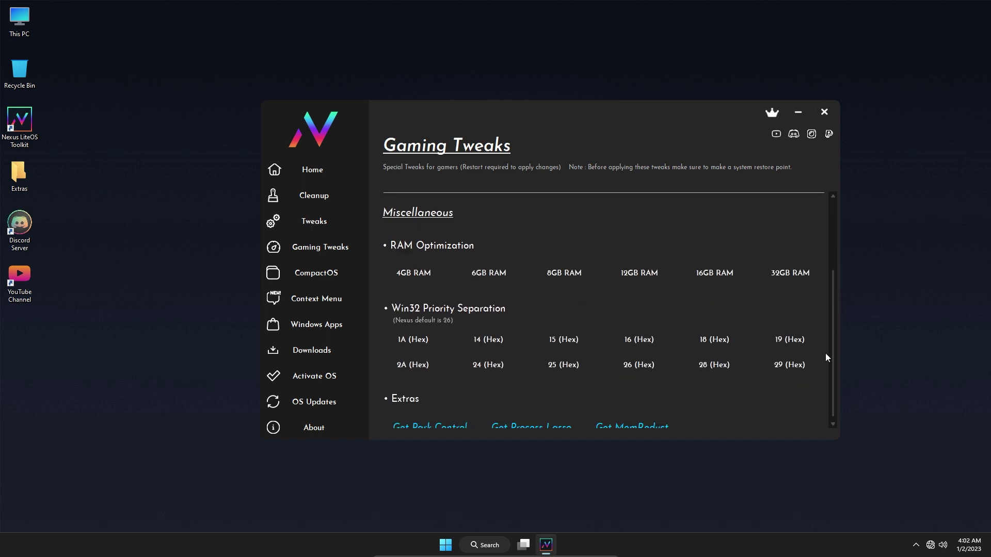
{"action": "left_click", "coordinate": [318, 274]}
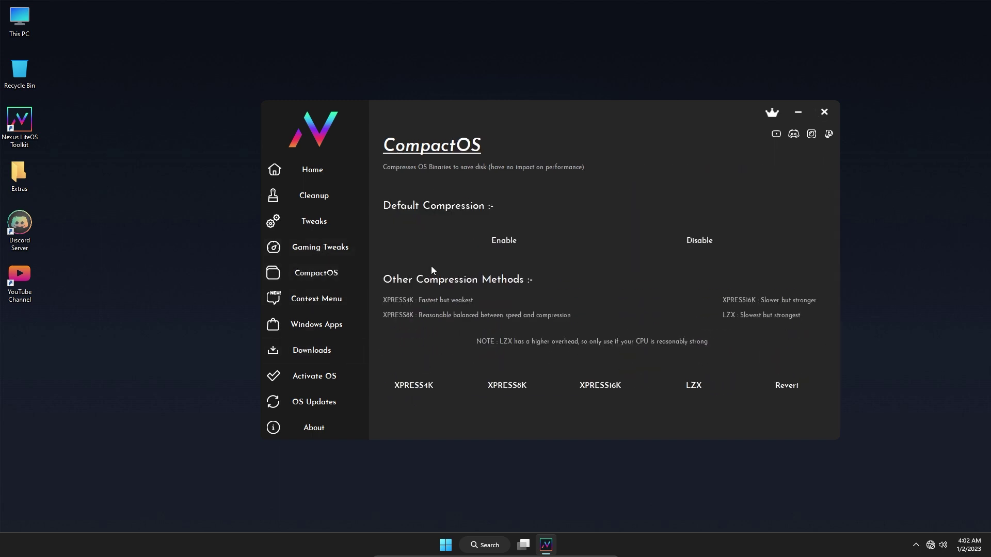
{"action": "left_click", "coordinate": [342, 301]}
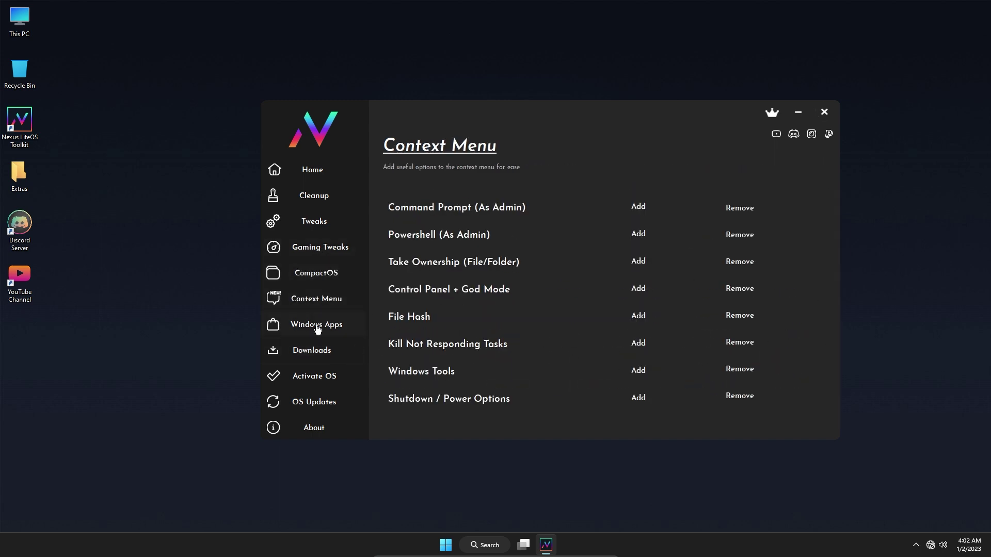
{"action": "left_click", "coordinate": [316, 326]}
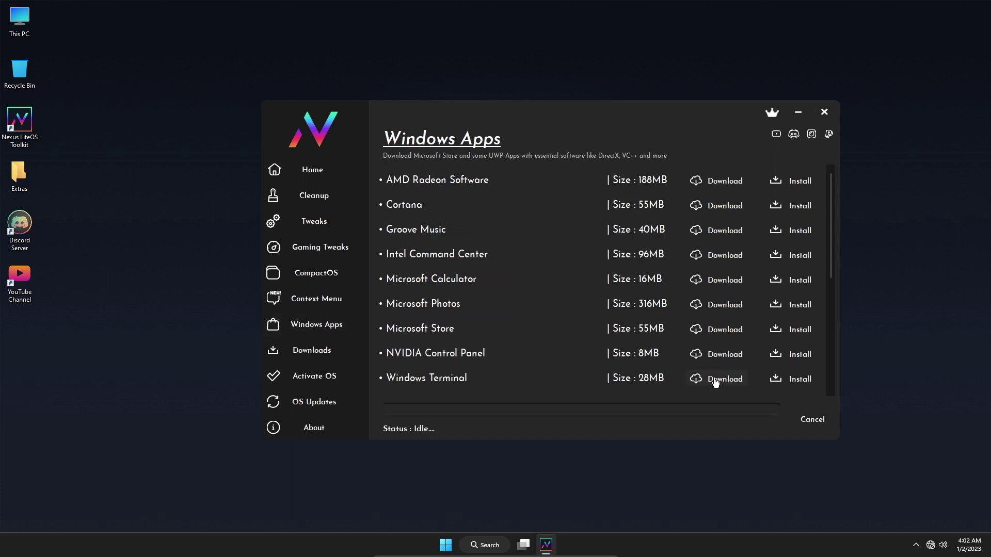
{"action": "left_click_drag", "start_coordinate": [829, 199], "coordinate": [828, 360]}
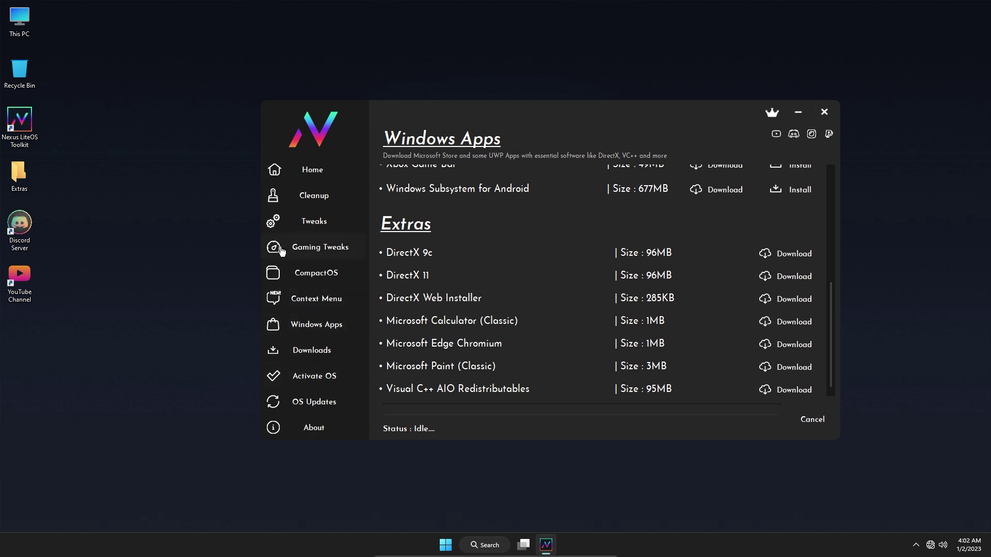
{"action": "left_click", "coordinate": [318, 350]}
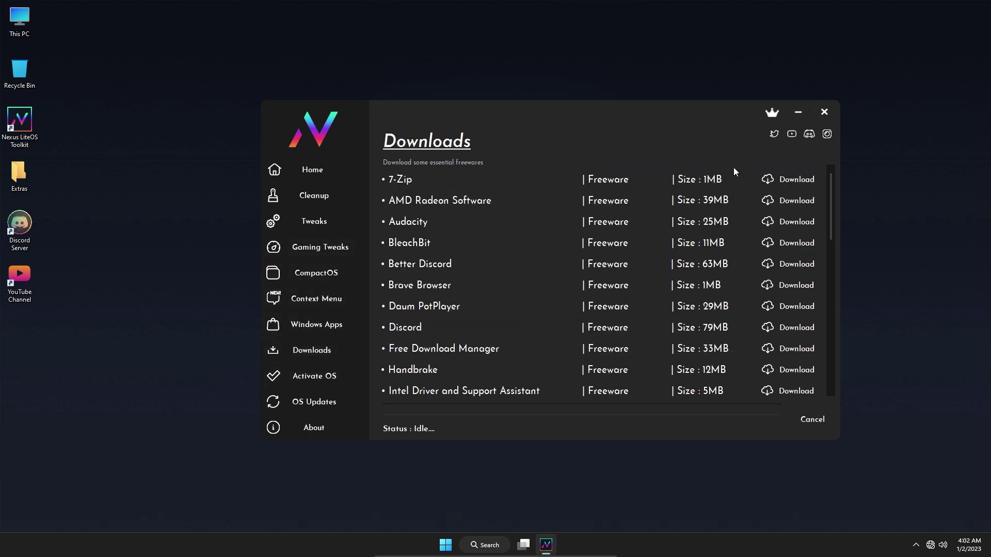
{"action": "left_click", "coordinate": [315, 376]}
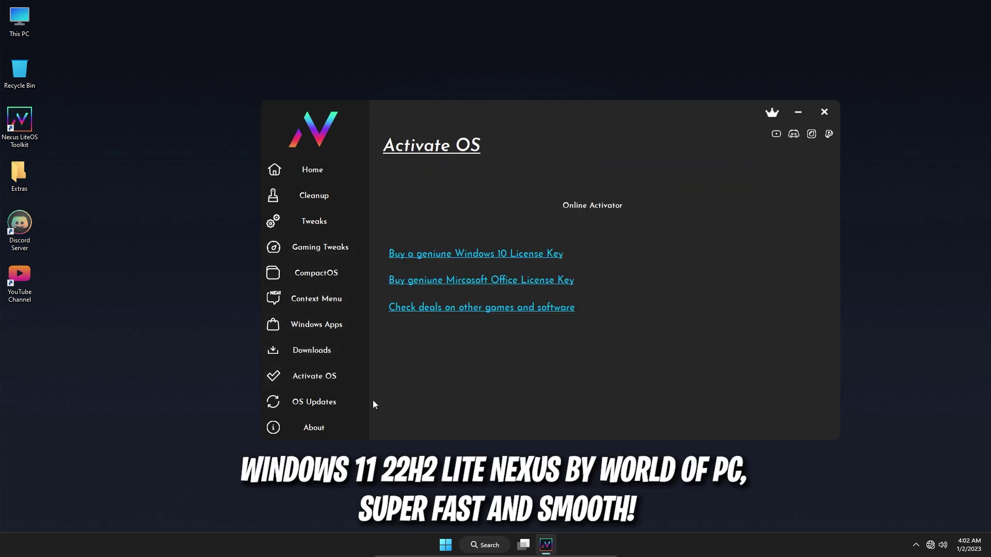
{"action": "left_click", "coordinate": [315, 428]}
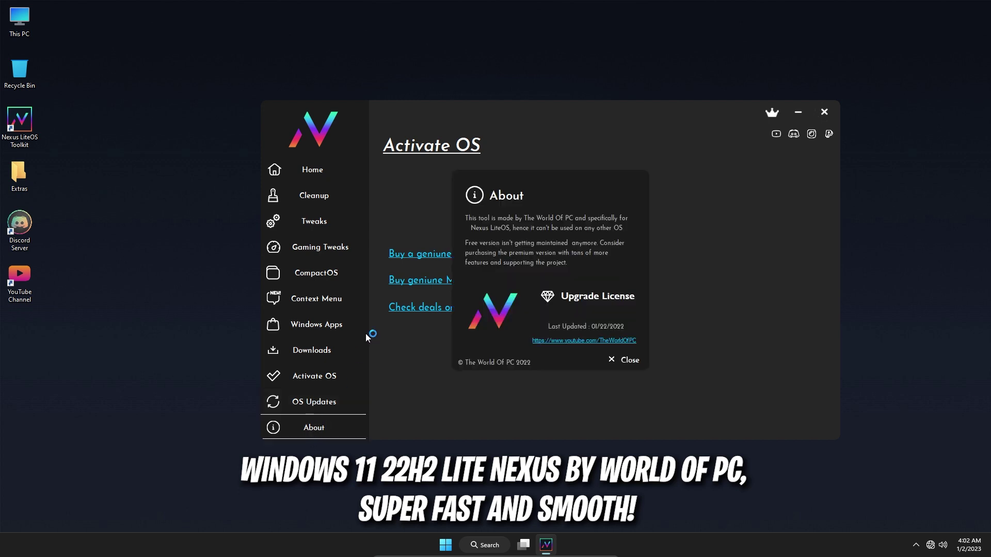
{"action": "left_click", "coordinate": [630, 361]}
{"action": "left_click", "coordinate": [823, 113]}
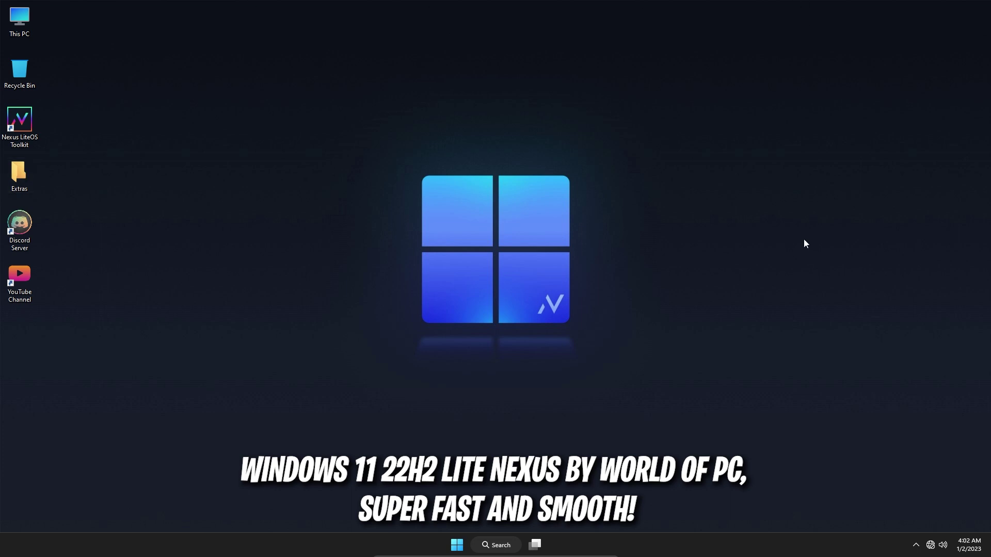
- Look inside the Driver Booster and SDI R2201 folders in the desktop's Extras folder, then close the window
{"action": "key", "text": "Return"}
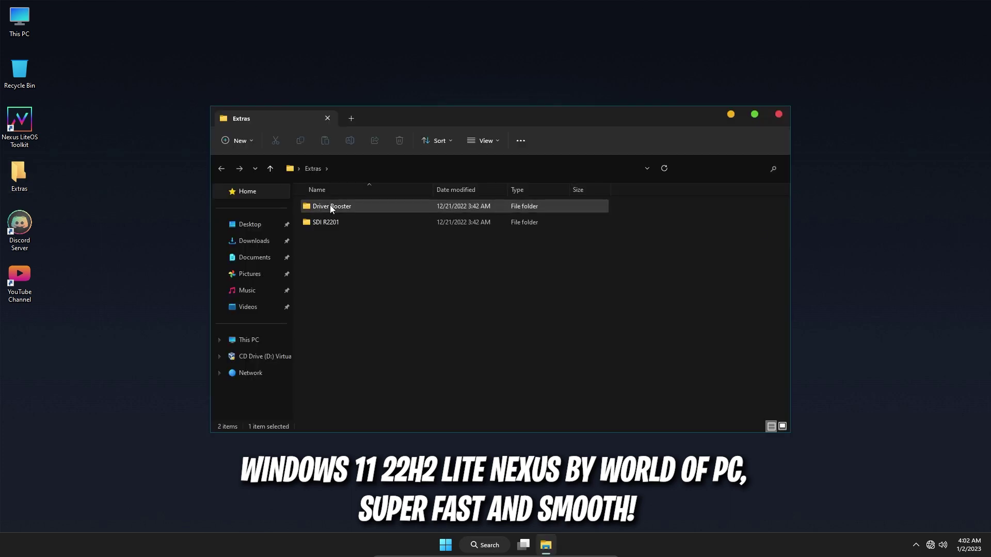
{"action": "double_click", "coordinate": [330, 205]}
{"action": "left_click", "coordinate": [221, 168]}
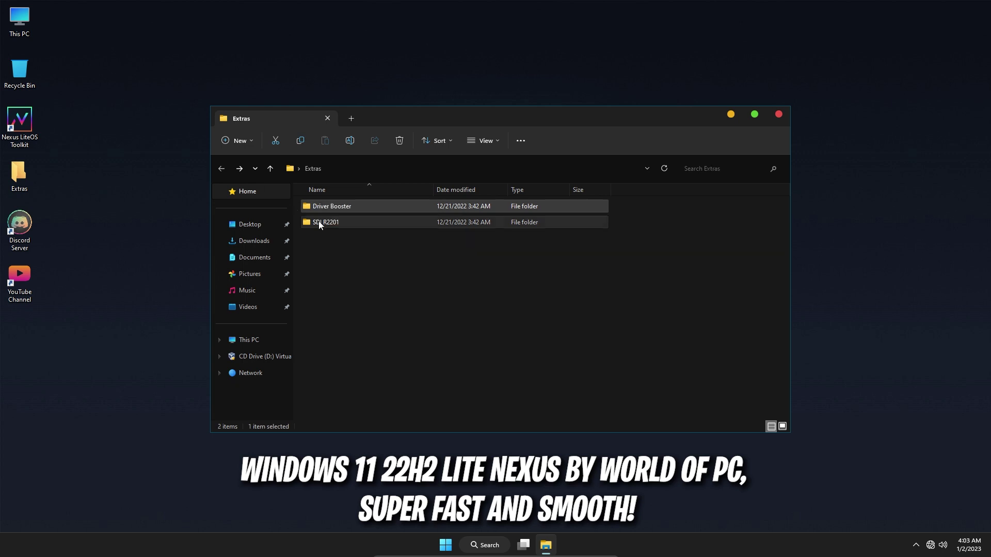
{"action": "double_click", "coordinate": [320, 221]}
{"action": "left_click_drag", "start_coordinate": [371, 296], "coordinate": [686, 137]}
{"action": "left_click", "coordinate": [778, 114]}
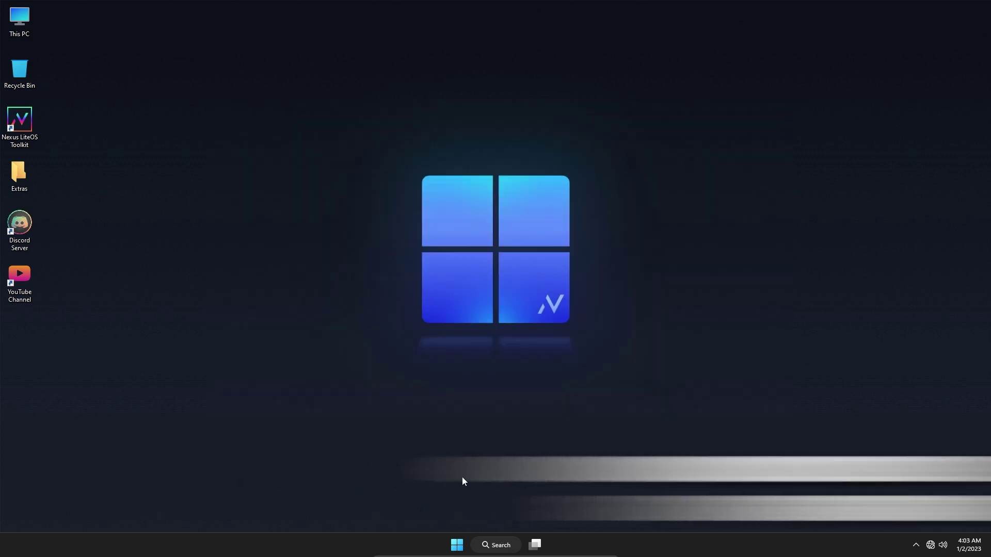
- Run winver to view the Windows version information, move the dialog aside and dismiss it
{"action": "key", "text": "super+r"}
{"action": "type", "text": "win"}
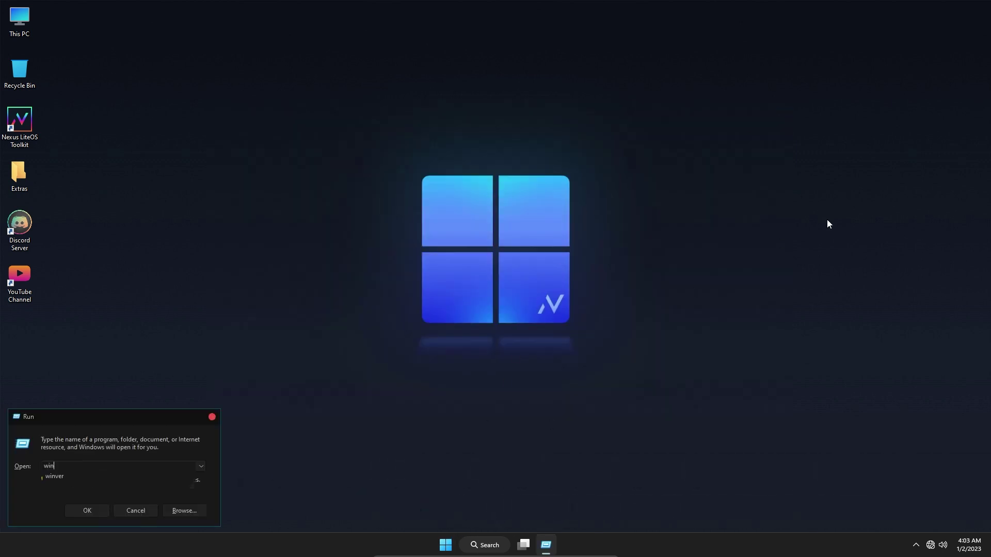
{"action": "type", "text": "ver"}
{"action": "key", "text": "Return"}
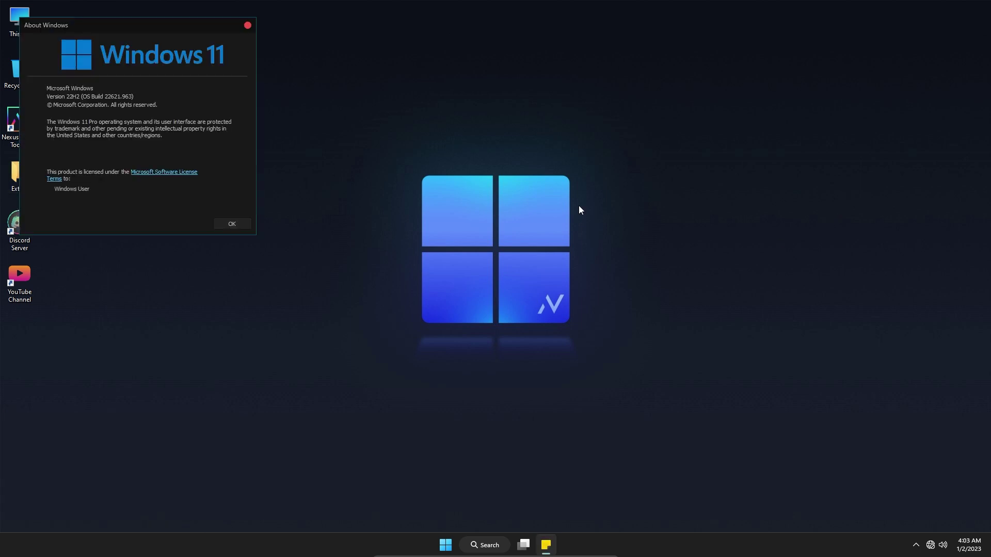
{"action": "left_click_drag", "start_coordinate": [128, 23], "coordinate": [737, 133]}
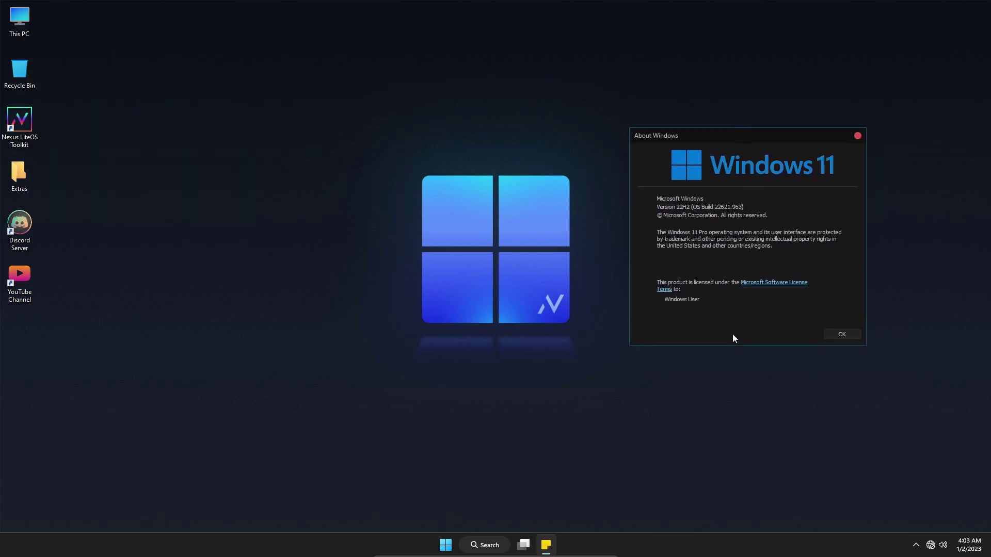
{"action": "left_click", "coordinate": [857, 337]}
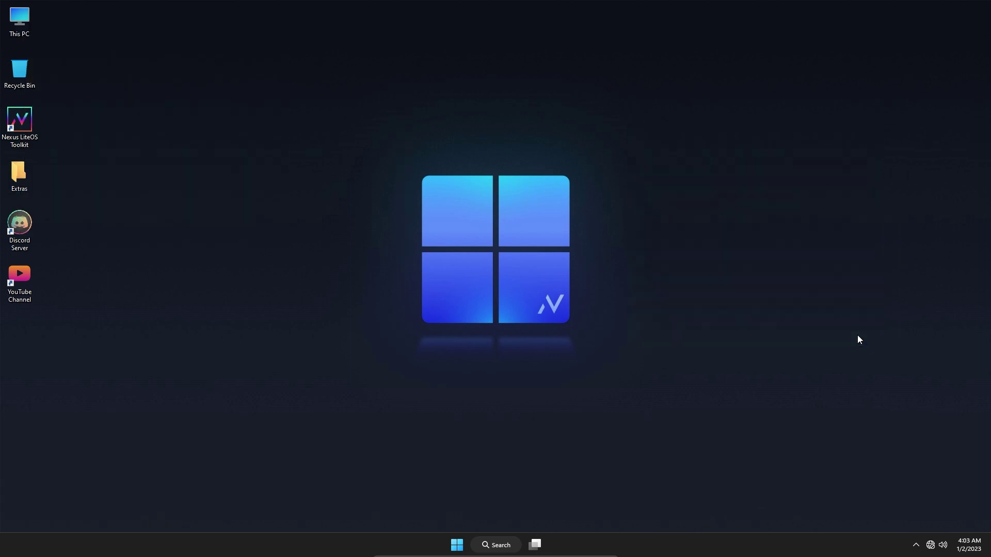
- Open the system settings' About page, highlight the Windows version and OS build values, and close Settings
{"action": "key", "text": "super"}
{"action": "type", "text": "system information"}
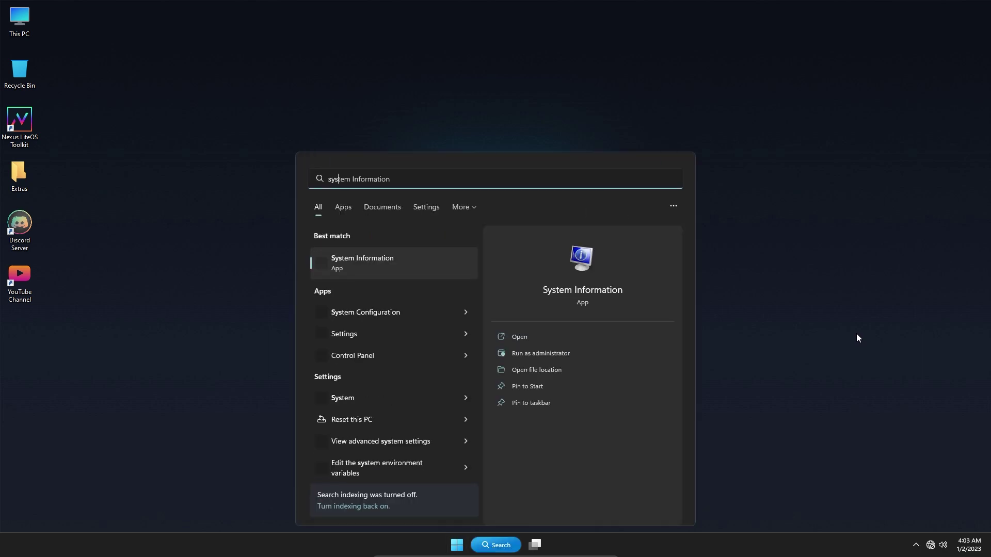
{"action": "key", "text": "Return"}
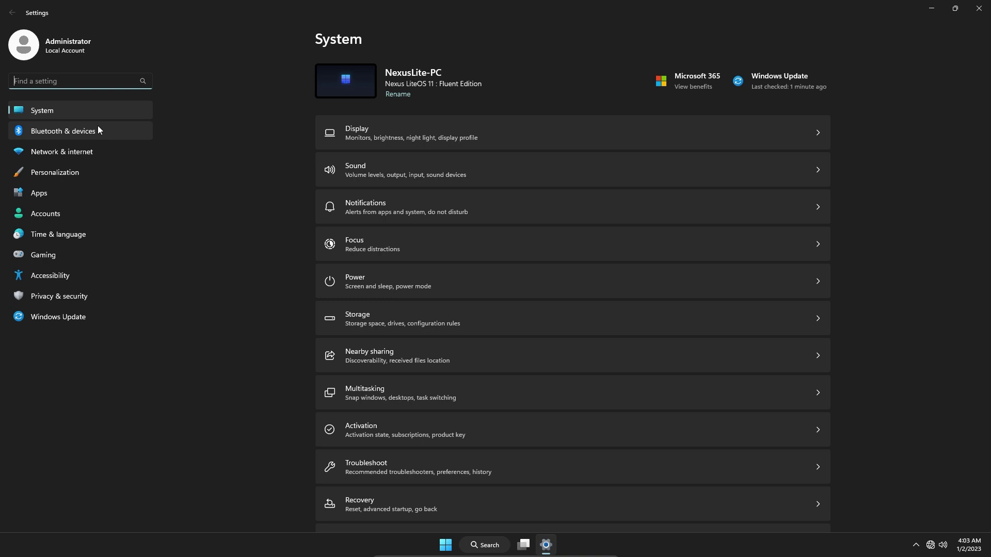
{"action": "scroll", "coordinate": [345, 500], "scroll_direction": "down", "scroll_amount": 3}
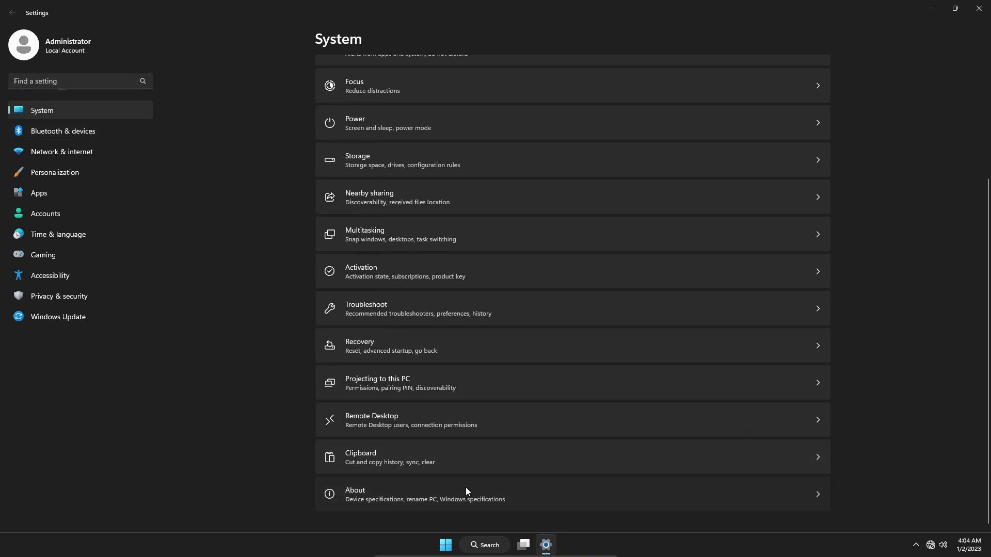
{"action": "left_click", "coordinate": [703, 503]}
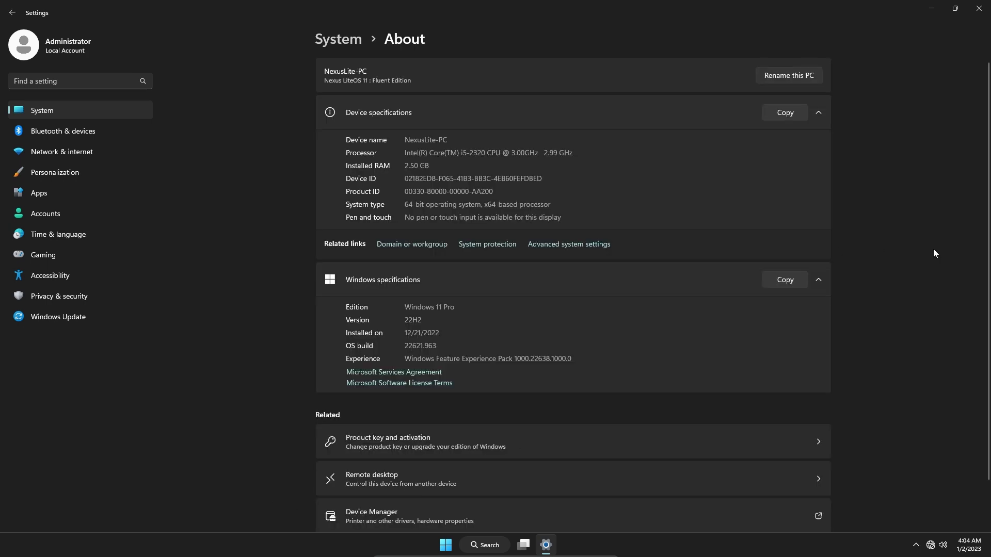
{"action": "double_click", "coordinate": [412, 320]}
{"action": "double_click", "coordinate": [405, 346]}
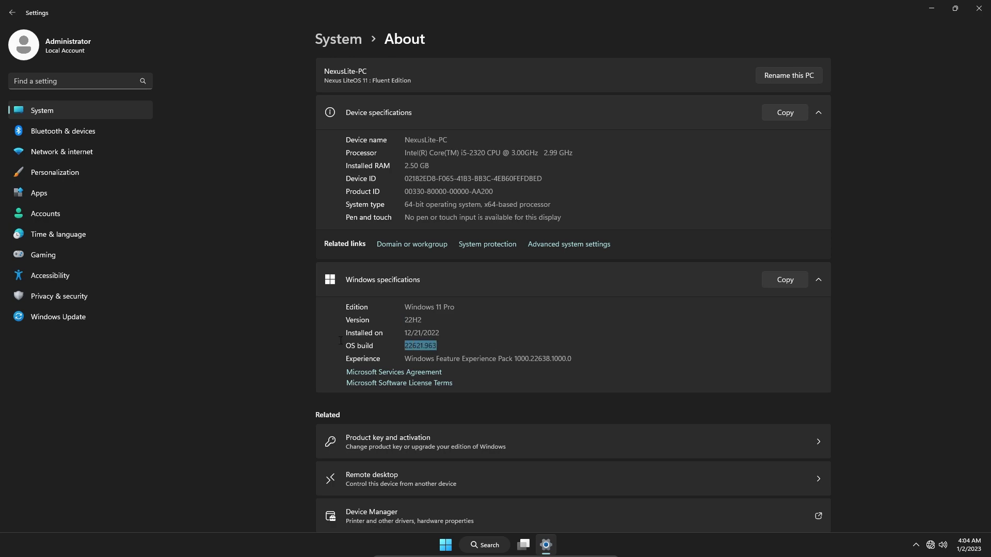
{"action": "key", "text": "alt+F4"}
- Open the power options and end the current Windows session
{"action": "left_click", "coordinate": [456, 544]}
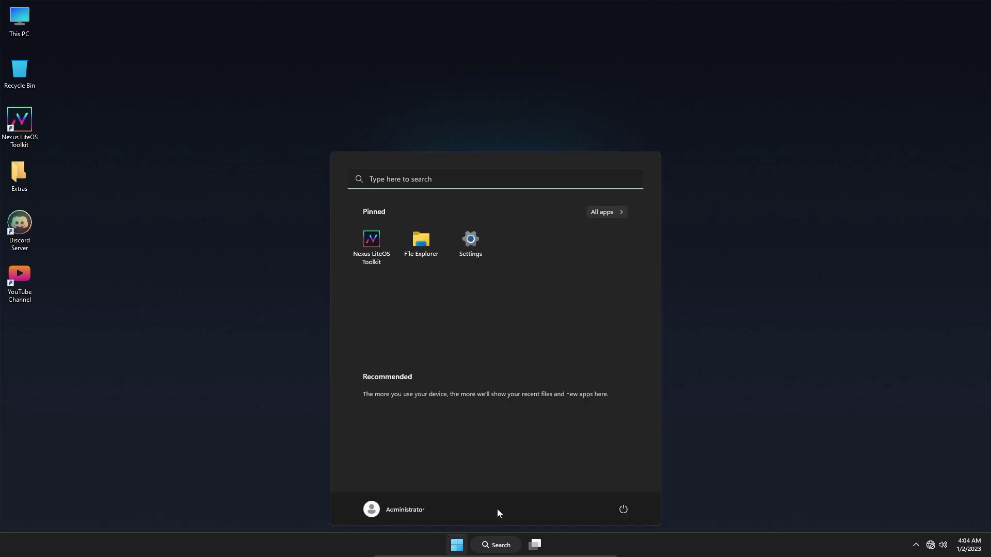
{"action": "left_click", "coordinate": [623, 508]}
{"action": "left_click", "coordinate": [627, 471]}
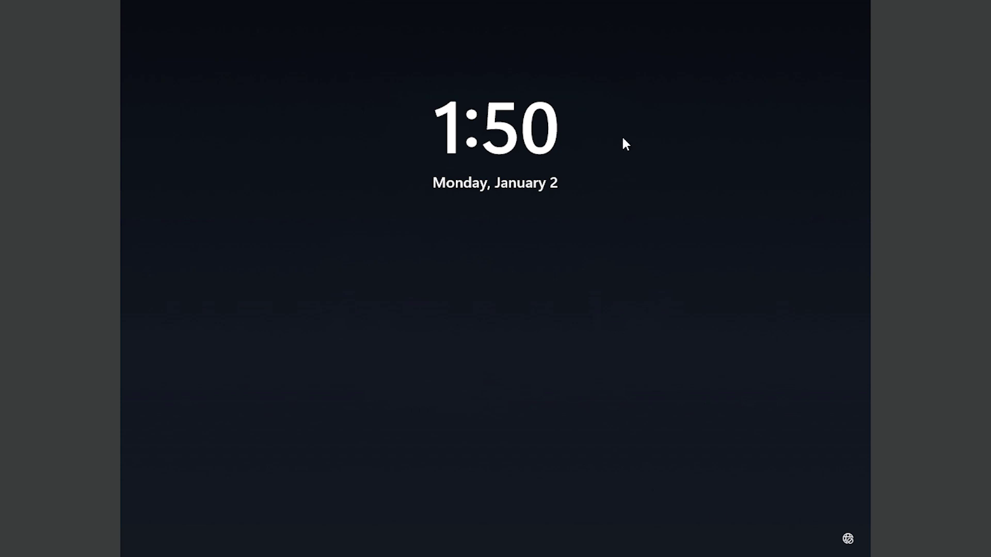
- Dismiss the Windows lock screen
{"action": "left_click", "coordinate": [614, 269]}
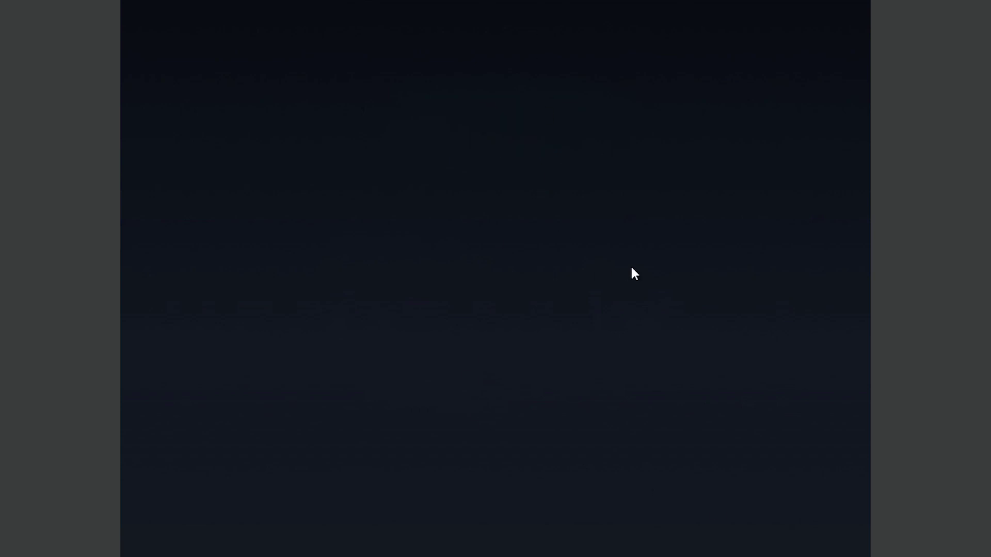